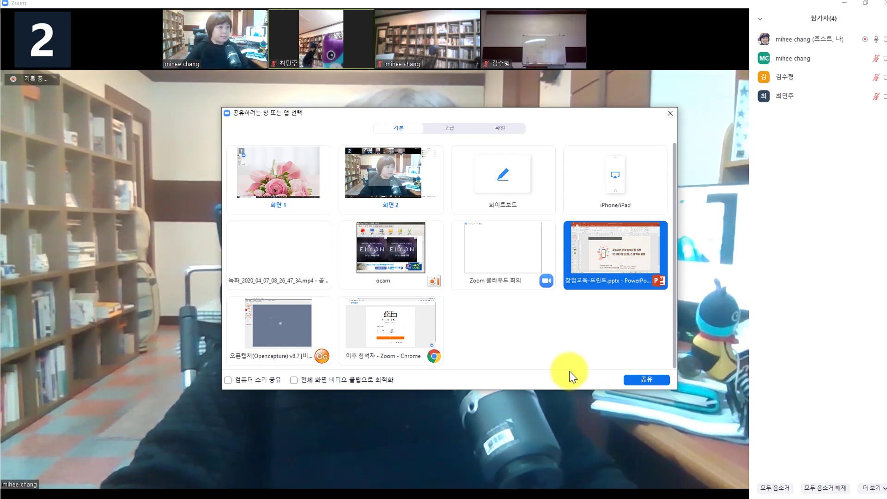
- Share a desktop screen with the meeting participants and open the PDF document stored on the desktop
double_click(392, 175)
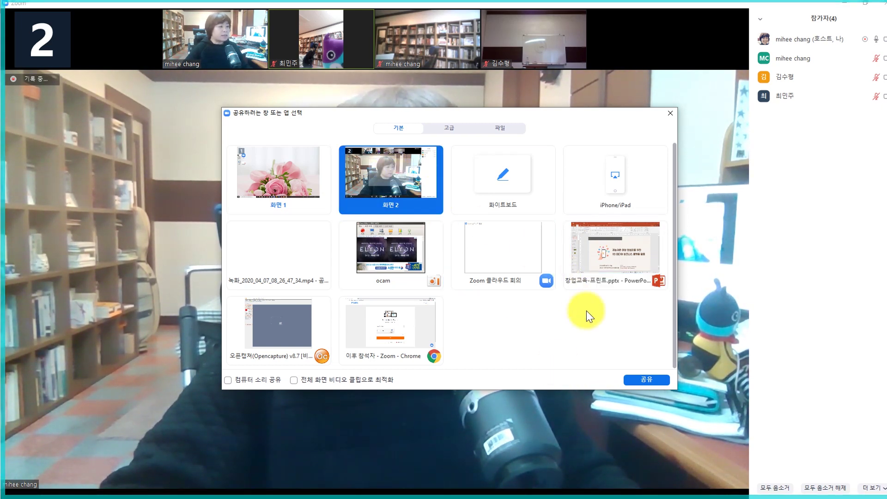
click(645, 379)
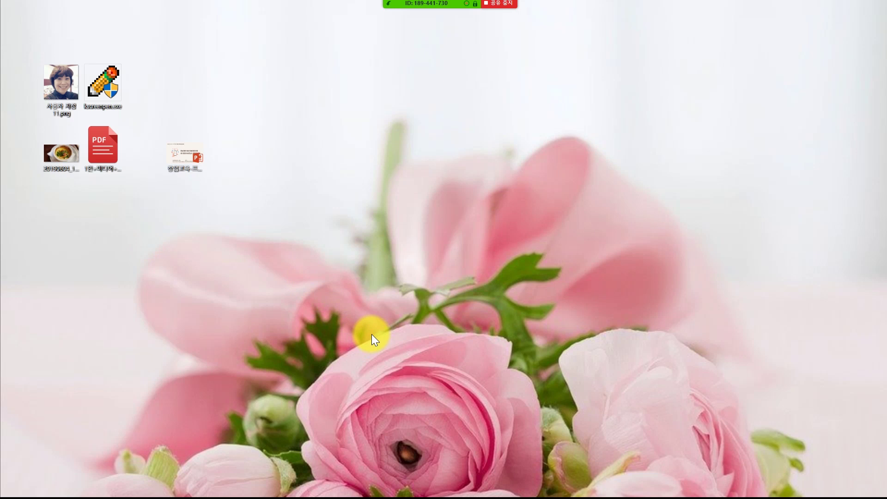
click(115, 148)
click(143, 187)
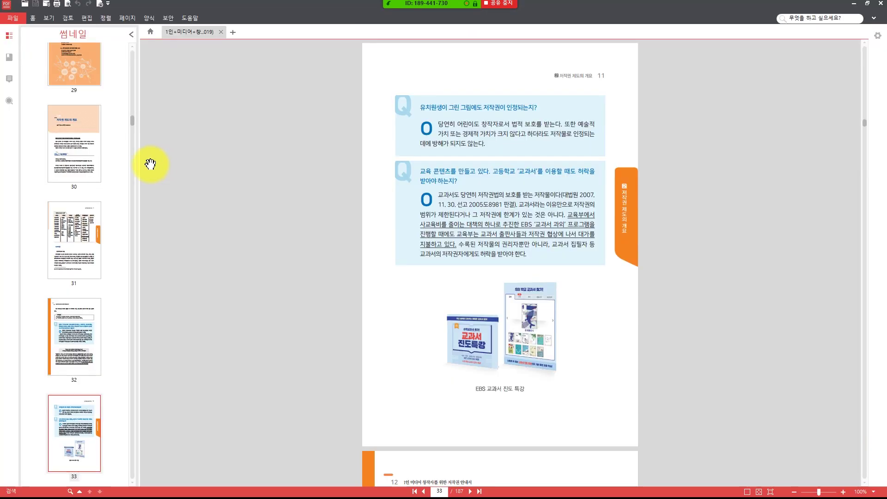
- Show page 30 of the PDF, the chapter 저작권 제도의 개요, at 200% zoom around the section 가. 저작권
click(86, 153)
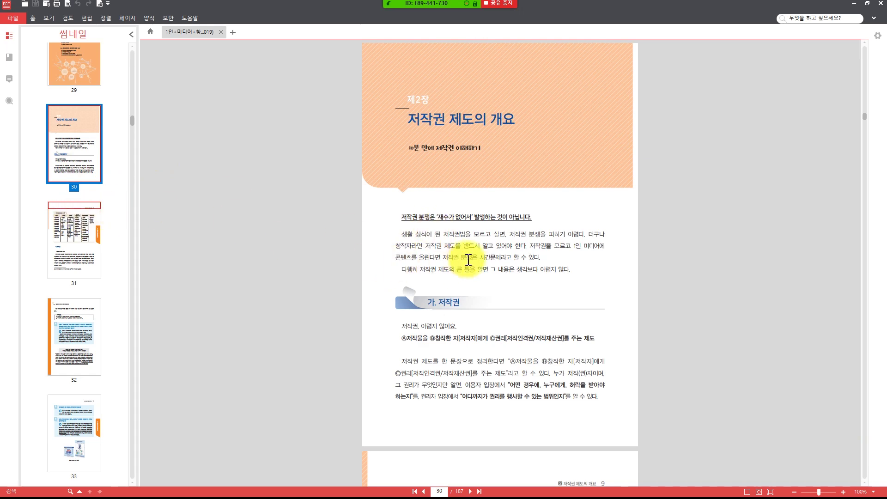
scroll(468, 261, down, 2)
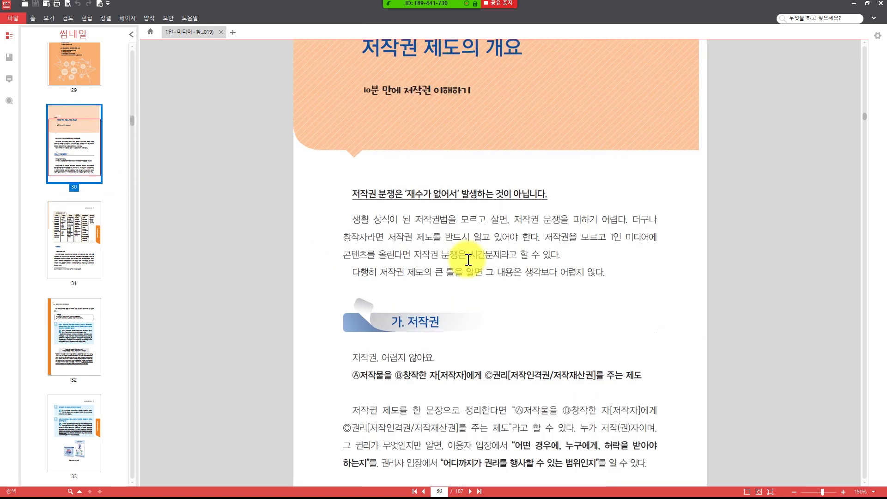
scroll(469, 260, up, 3)
scroll(470, 260, down, 1)
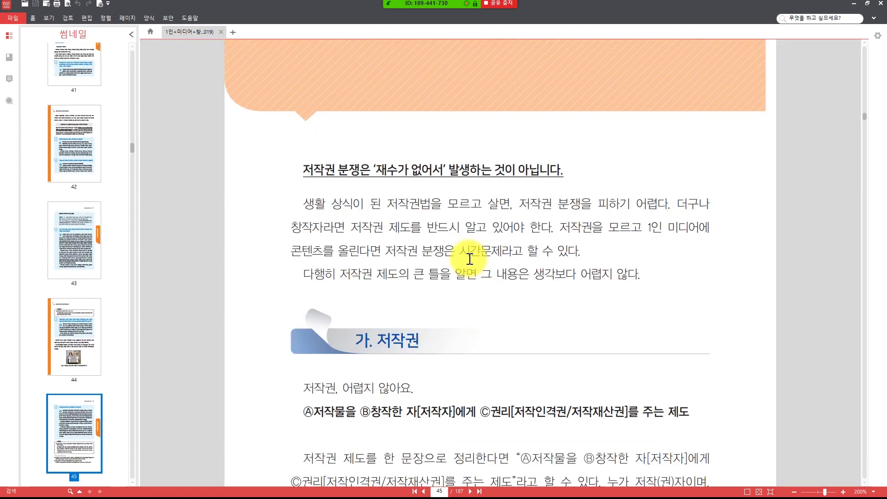
scroll(453, 277, up, 1)
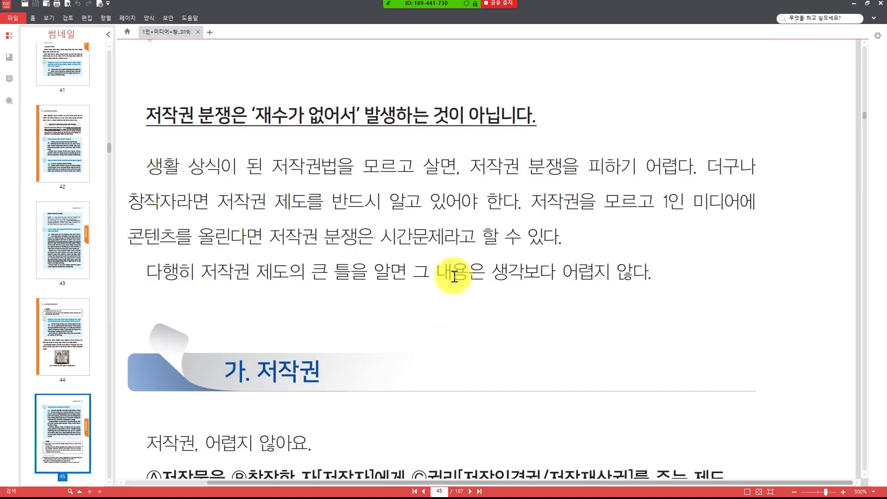
scroll(453, 277, down, 1)
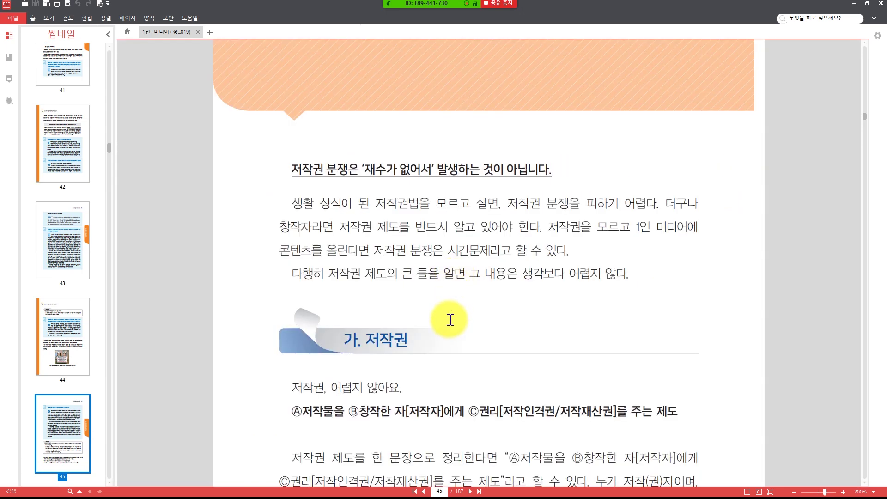
scroll(450, 318, down, 5)
scroll(449, 318, up, 3)
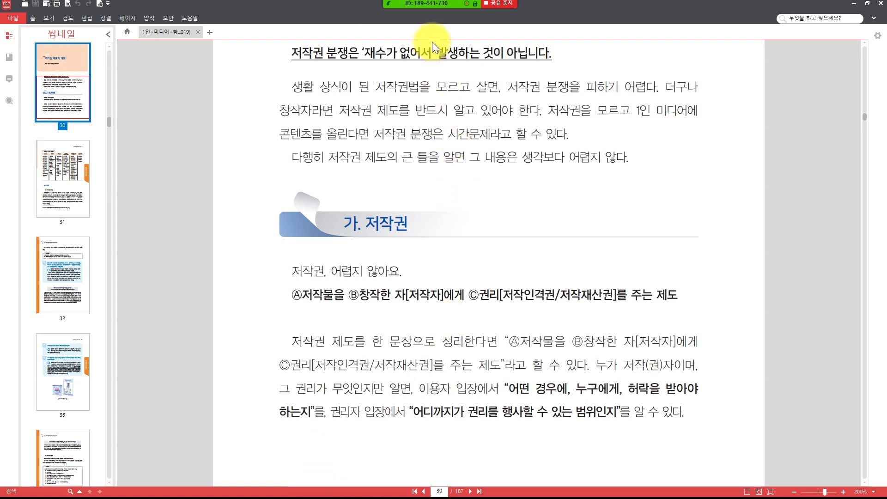
- Turn on annotation for the shared screen and set its format to red with font size 48
mouse_move(428, 14)
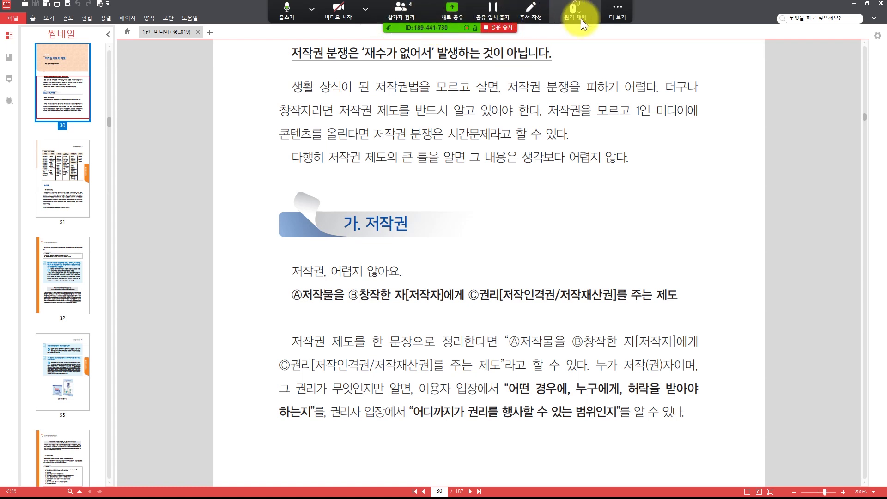
click(534, 19)
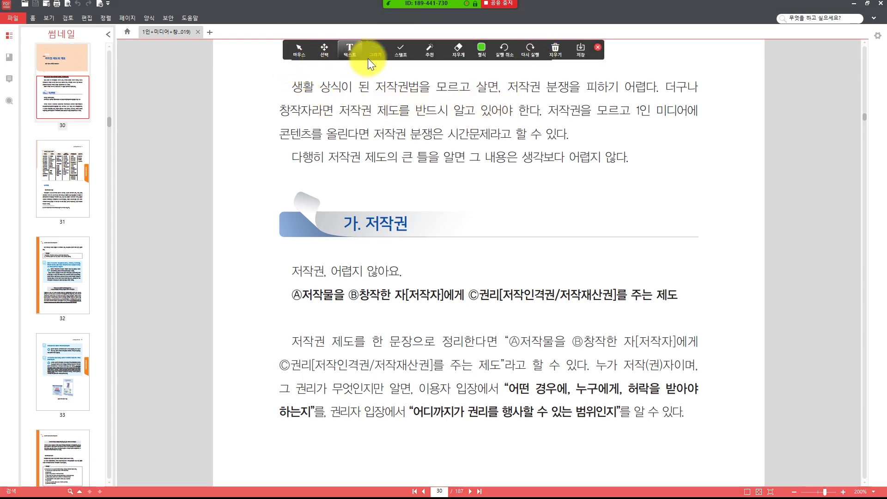
click(481, 49)
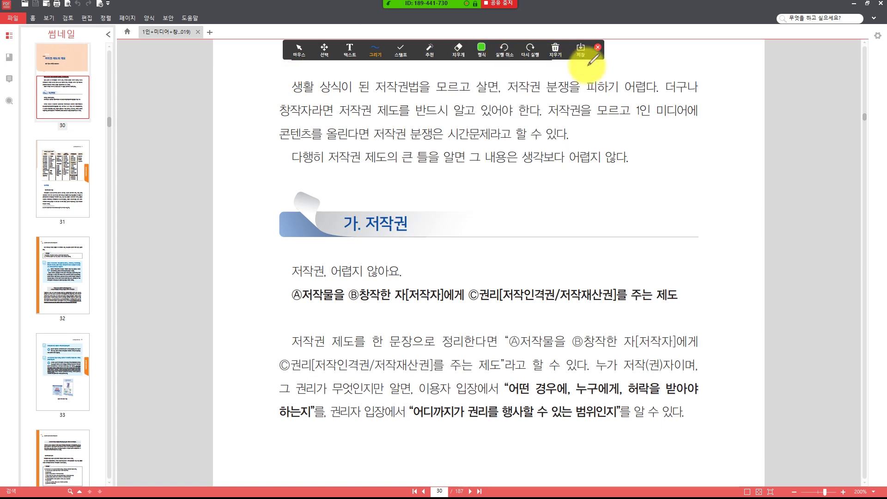
click(481, 51)
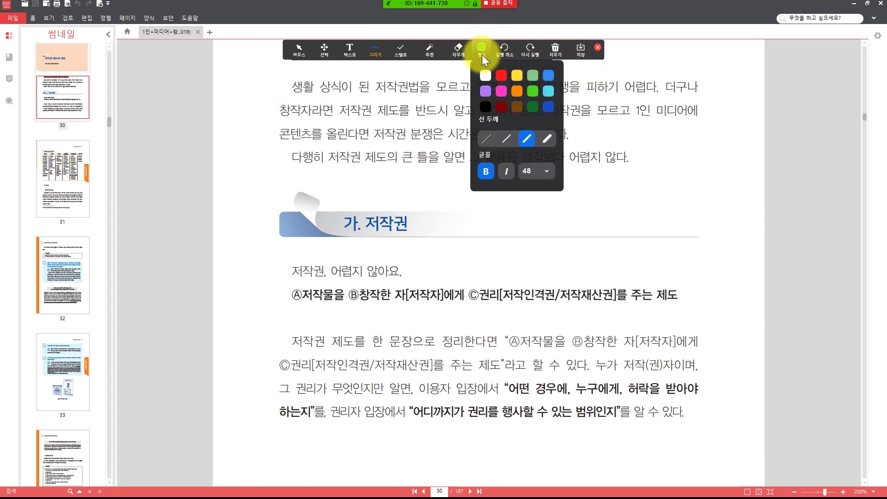
click(499, 76)
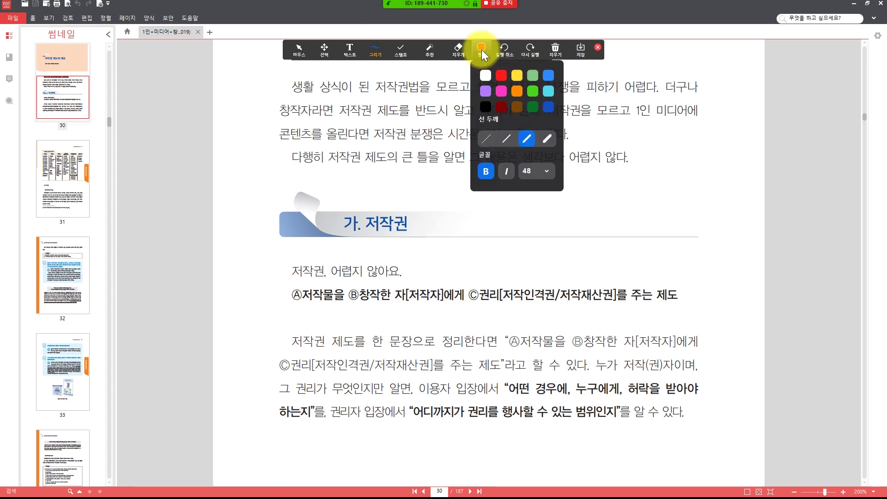
click(529, 137)
click(527, 171)
click(522, 170)
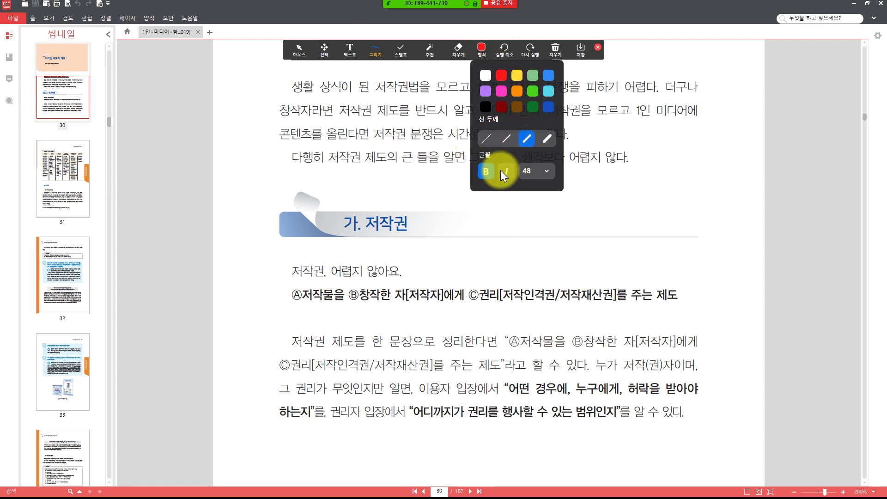
click(528, 170)
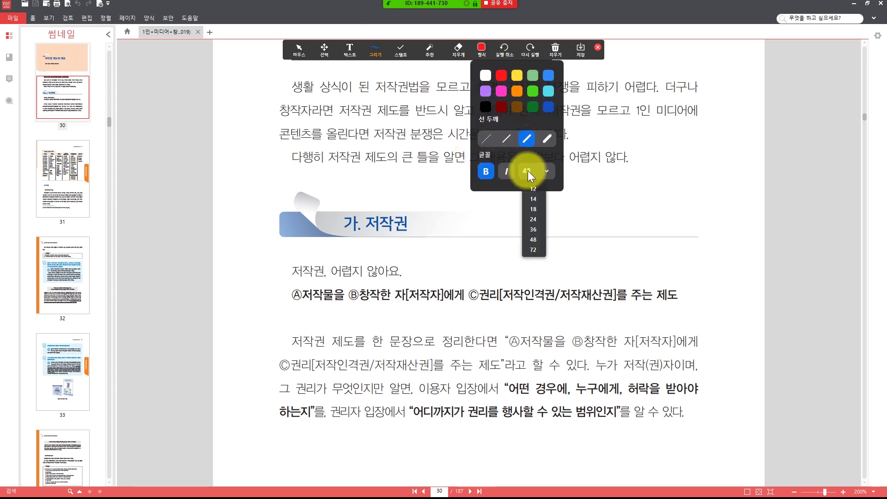
click(534, 238)
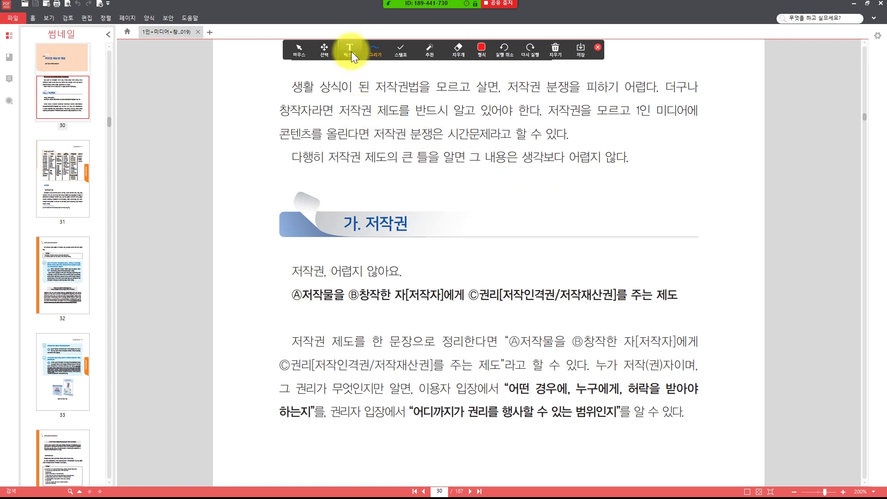
- Add the text annotation 저작권주의!! and place it just above the heading 가. 저작권
click(524, 192)
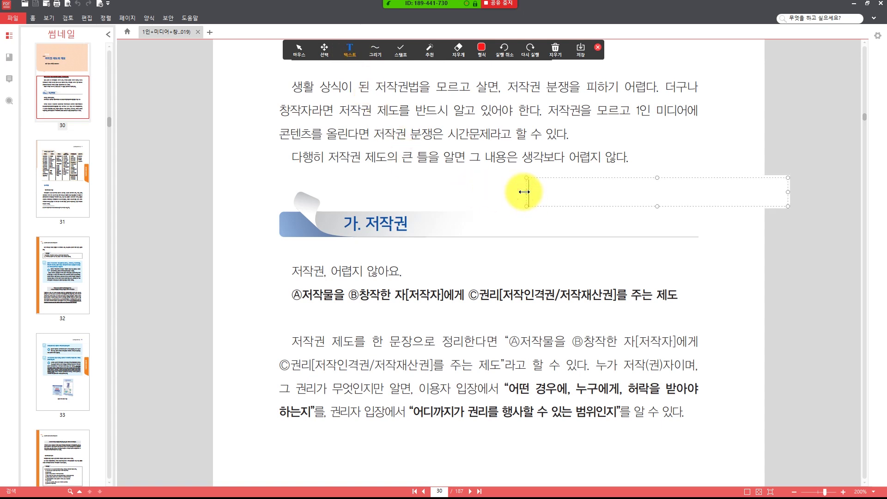
text(sj)
key(BackSpace)
key(BackSpace)
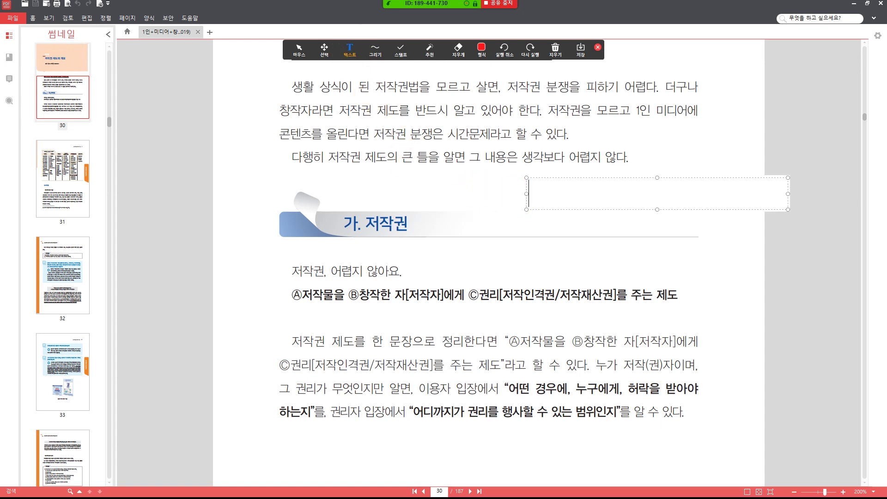
text(저자ㄱ권주의)
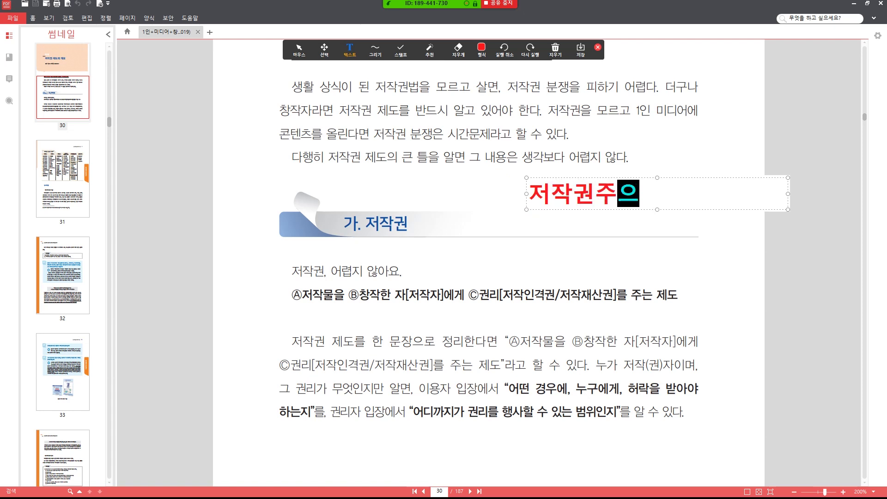
text(!!)
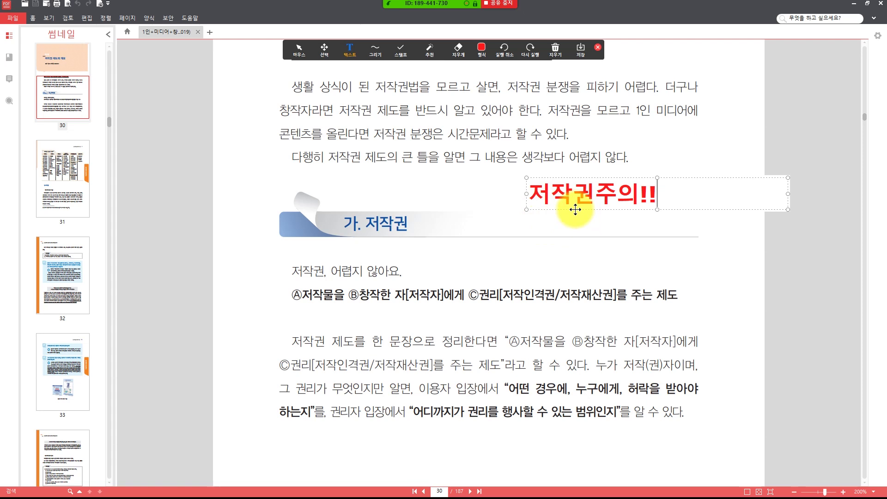
drag(575, 209, 375, 203)
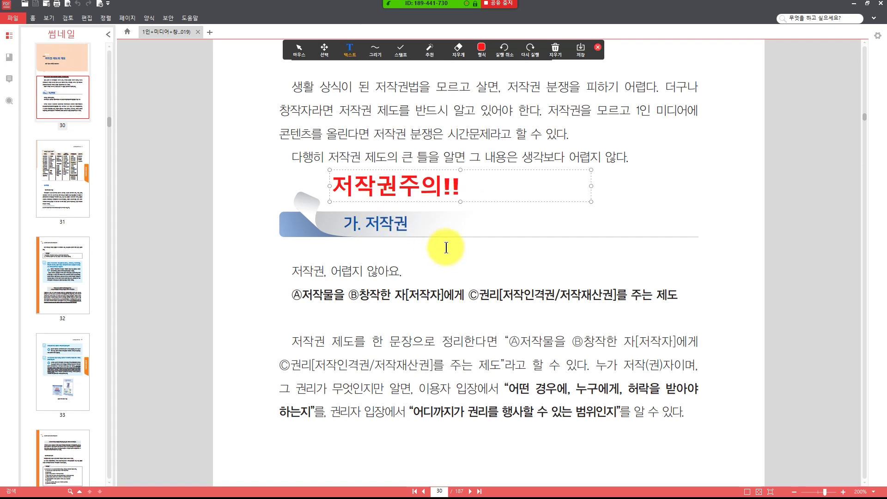
- Draw a red freehand wavy line beneath the words 시간문제라고 할 수 있다
click(380, 58)
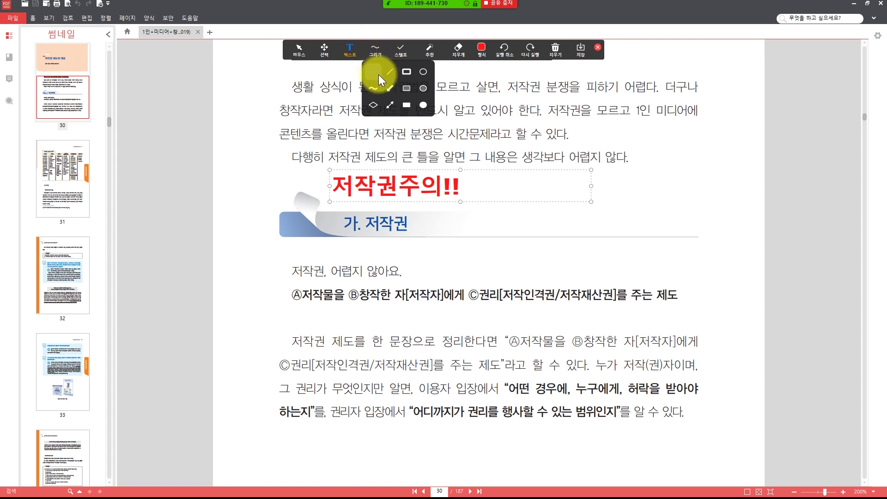
click(379, 74)
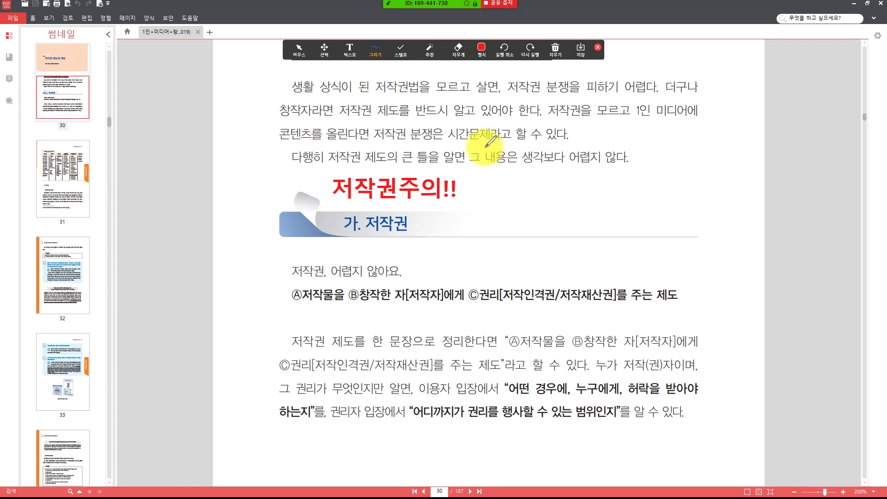
drag(442, 146, 656, 155)
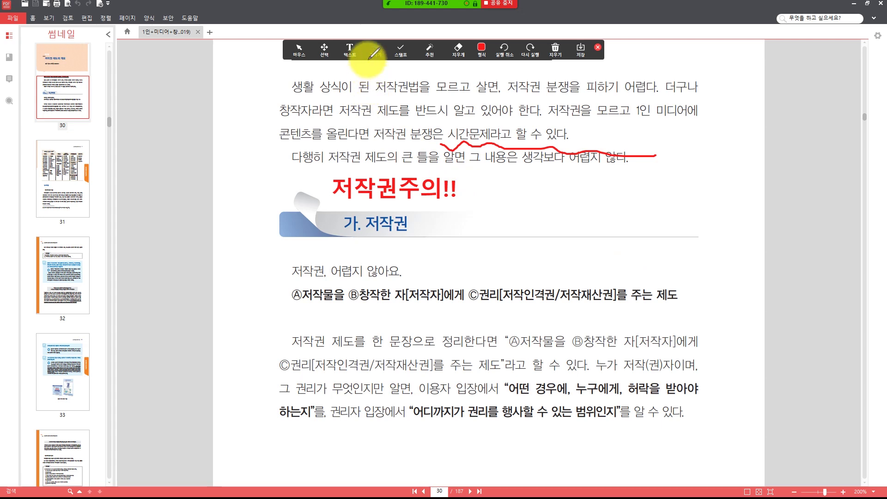
- Mark the bold line beginning Ⓐ저작물을 Ⓑ창작한 자 with the translucent red highlighter
click(373, 54)
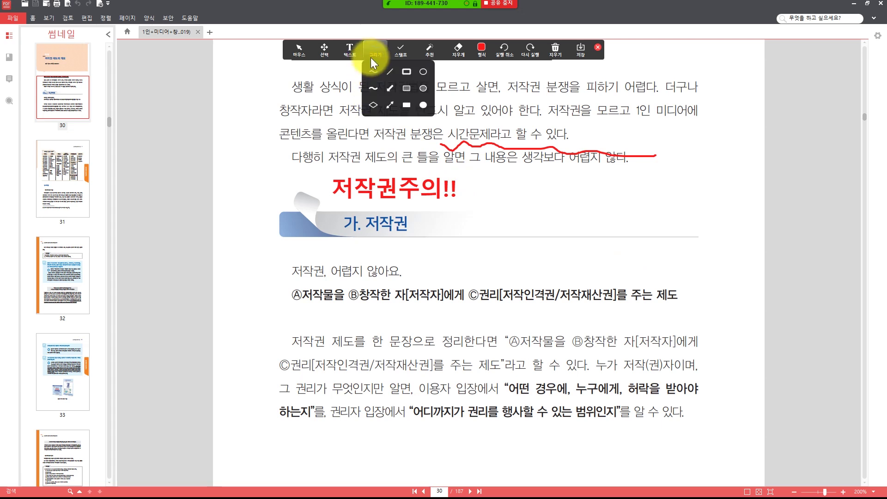
click(374, 90)
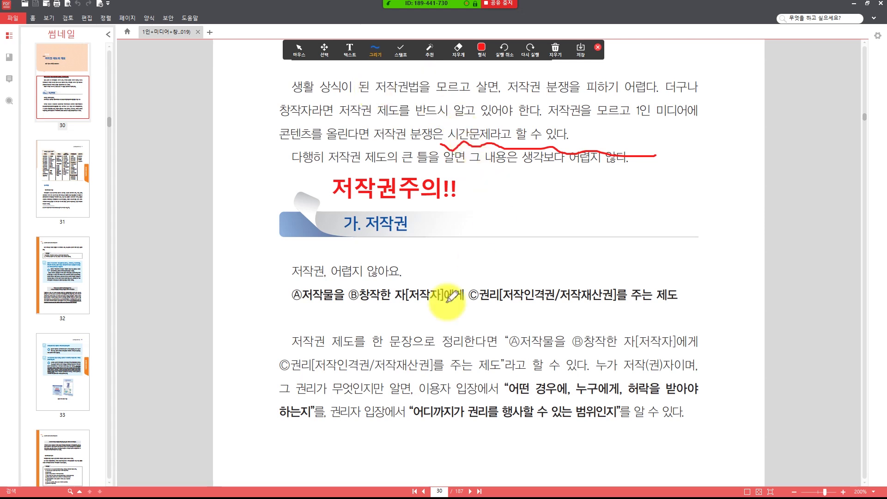
drag(295, 295, 697, 295)
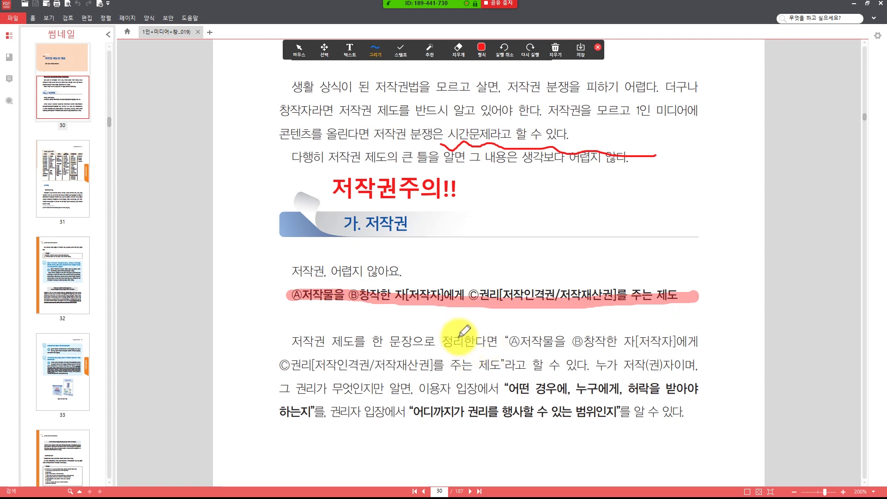
- Change the annotation color to yellow and highlight the words 시간문제라고 할 수 있다
click(480, 51)
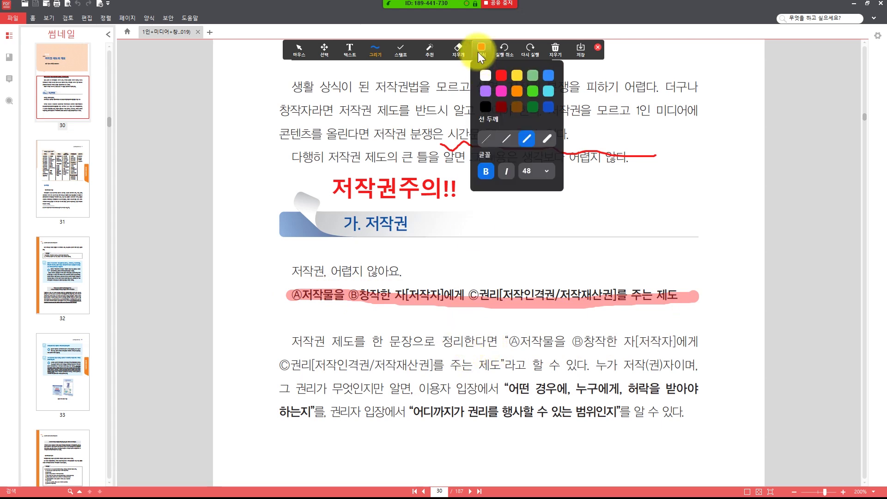
click(518, 76)
click(376, 51)
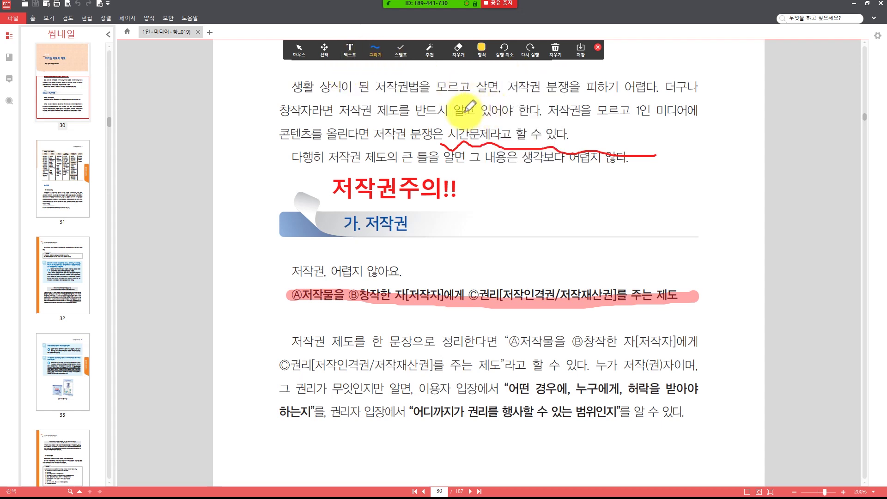
drag(450, 135, 569, 135)
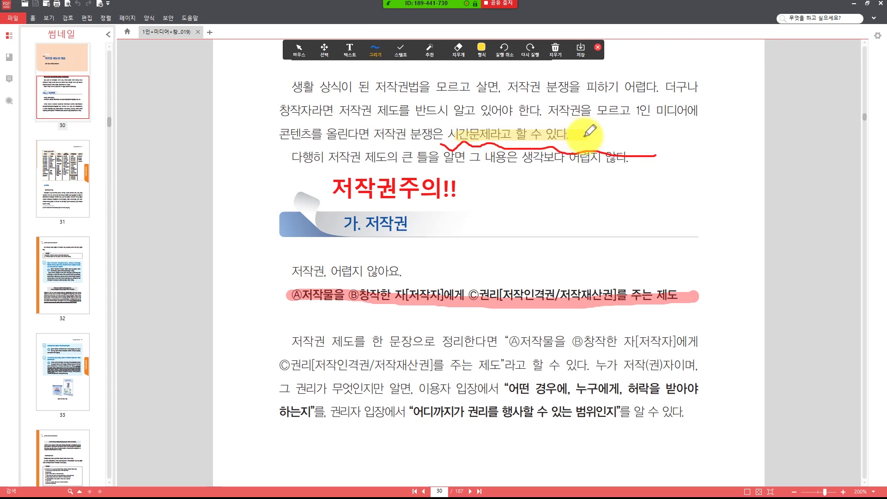
- Draw a yellow outlined rectangle around the line beginning 저작권 제도를 한 문장으로 정리한다면
click(368, 51)
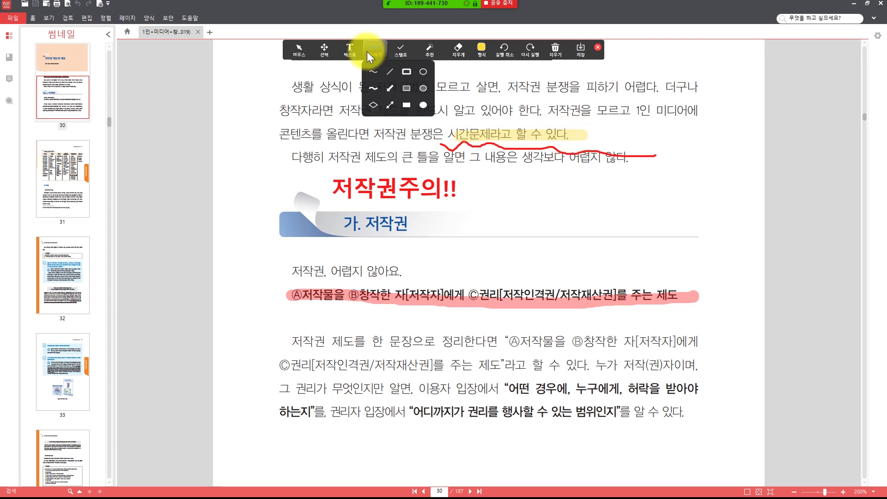
click(404, 75)
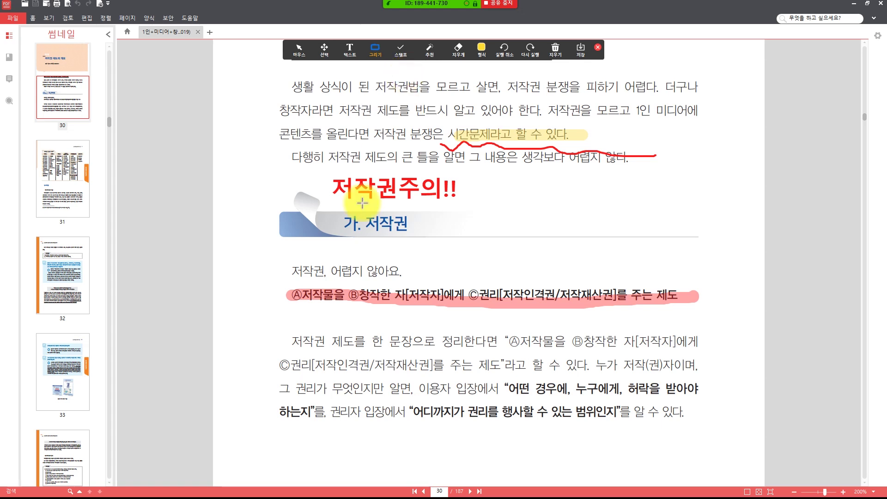
drag(284, 335, 705, 352)
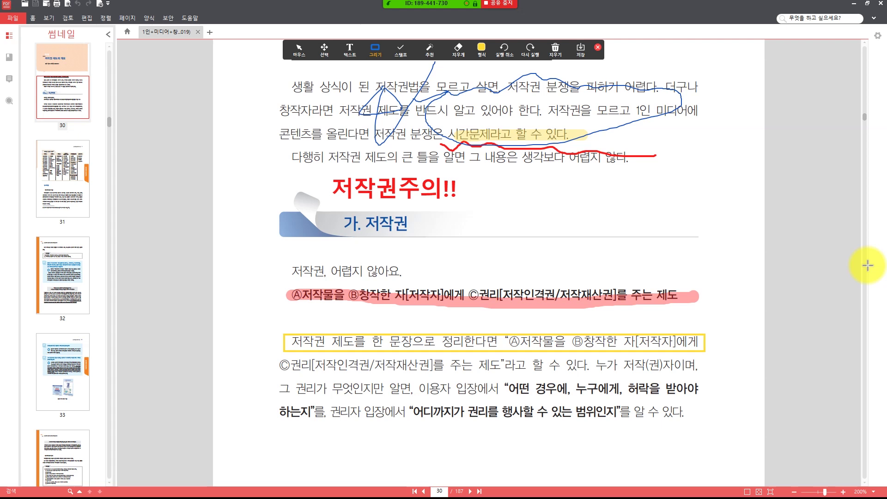
mouse_move(536, 9)
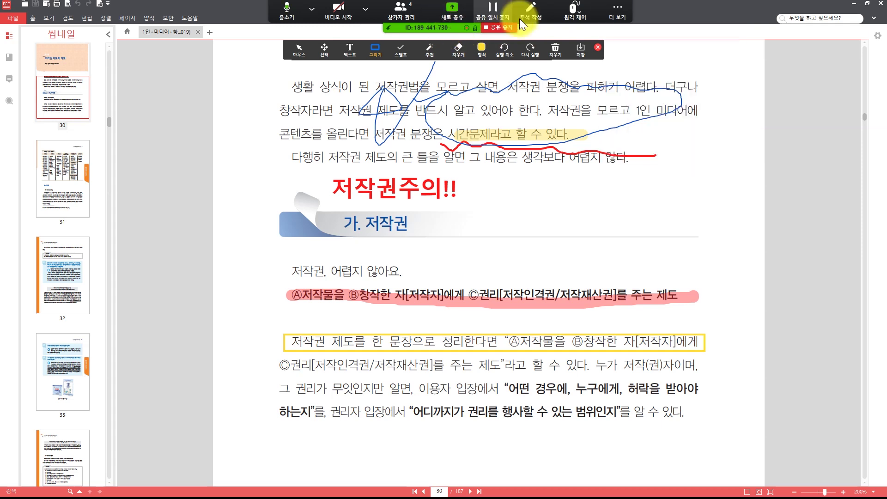
- Turn on displaying annotators' names and disable annotation by participants for the shared screen
click(625, 19)
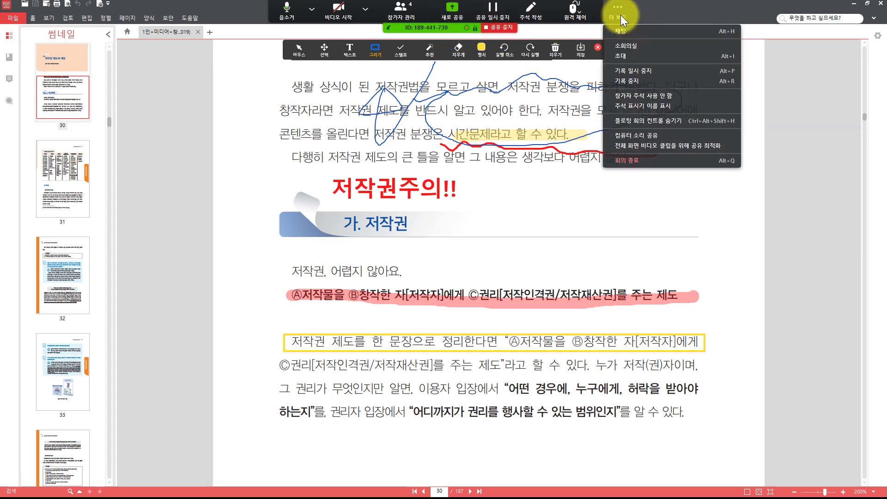
click(661, 109)
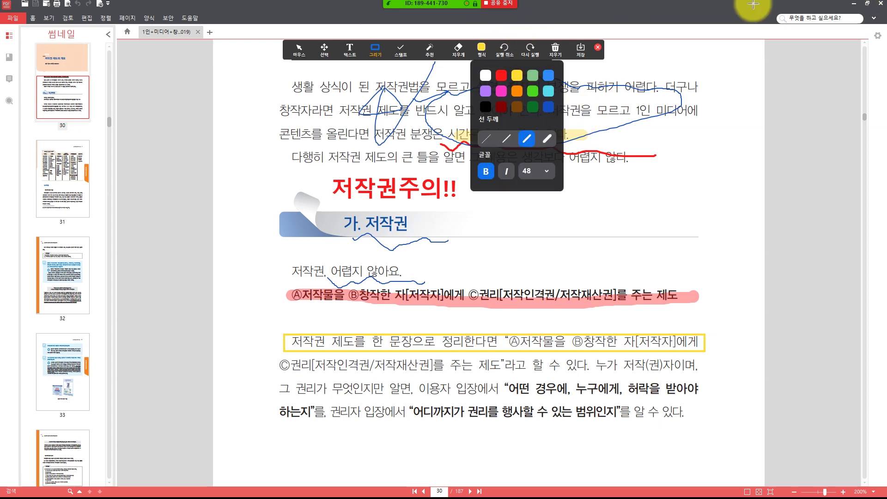
mouse_move(446, 11)
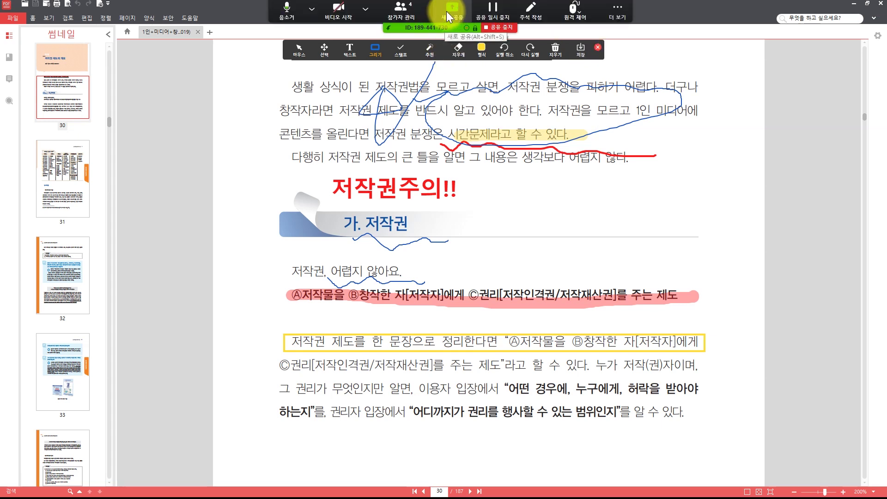
click(606, 18)
click(613, 16)
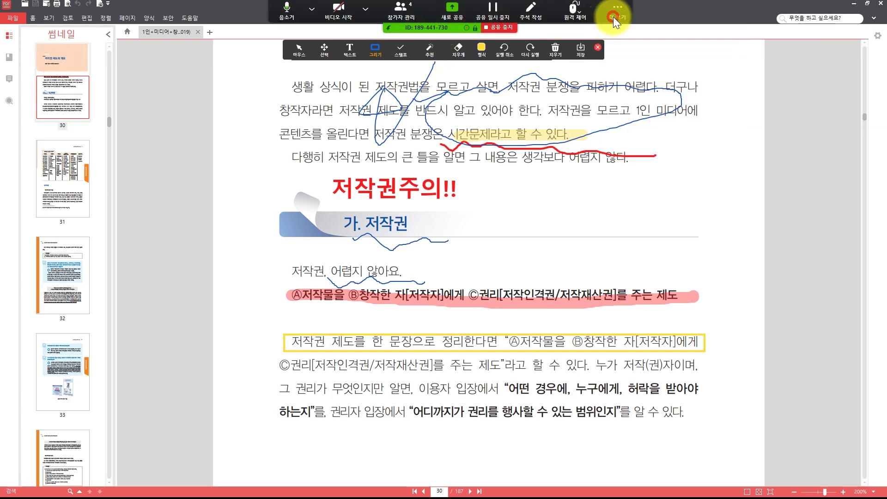
click(614, 16)
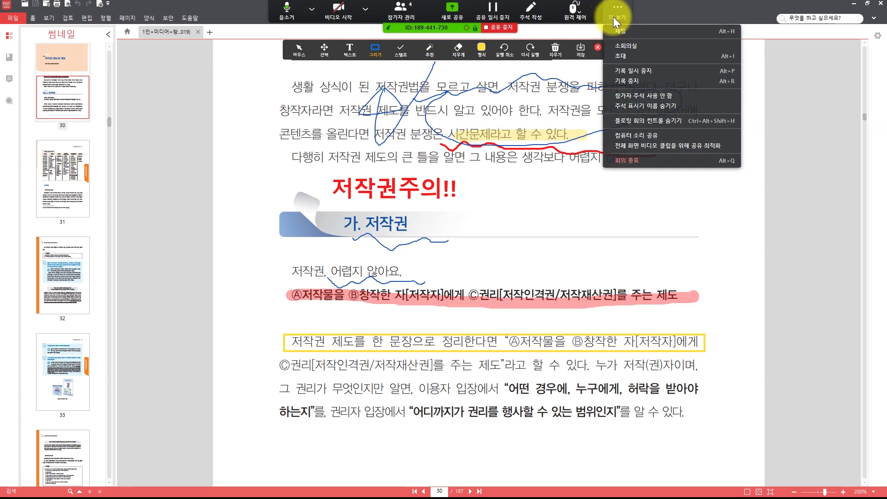
click(644, 97)
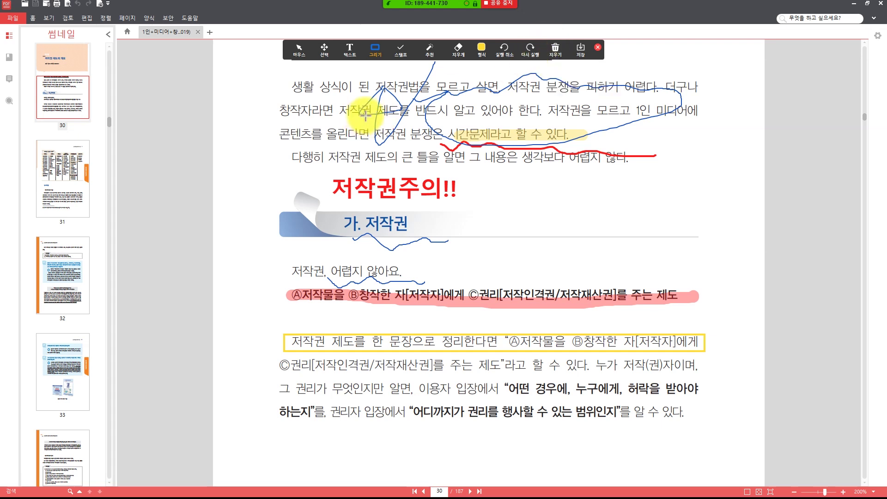
- Erase the blue hand-drawn arrow over the words 저작권 제도를 with the Eraser
click(463, 48)
click(420, 74)
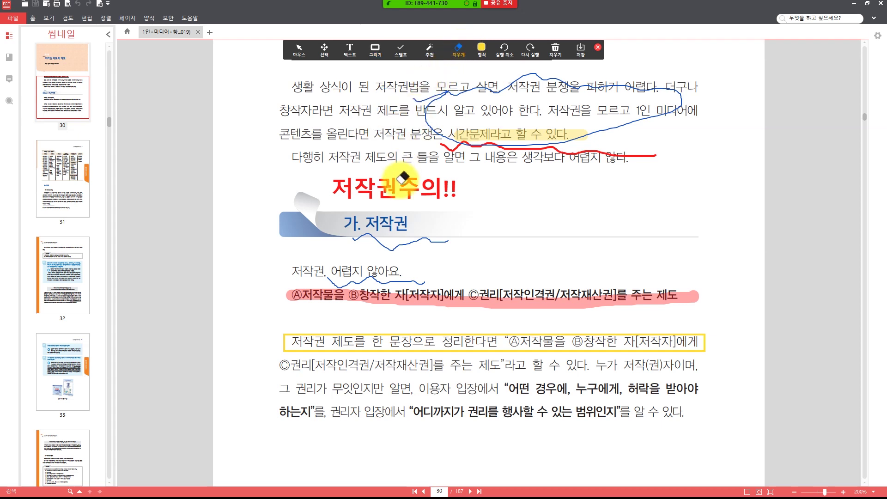
- Clear all drawings from the shared PDF page and close the annotation tools
click(555, 51)
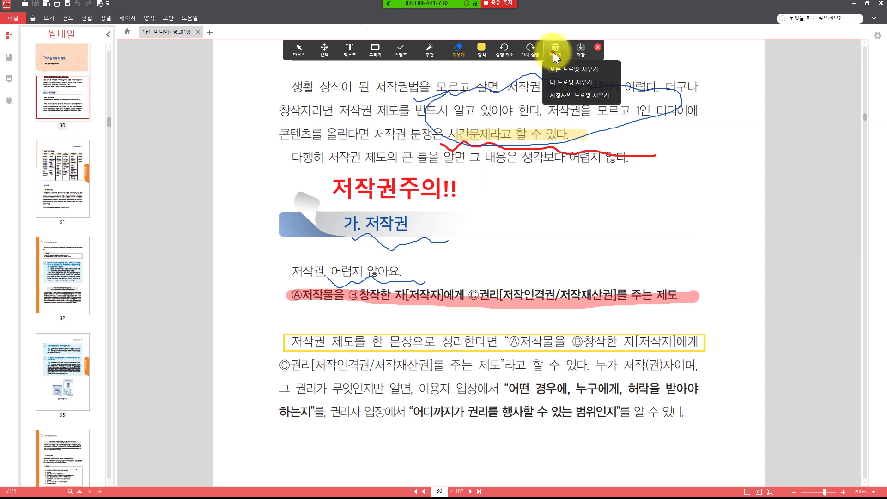
click(592, 67)
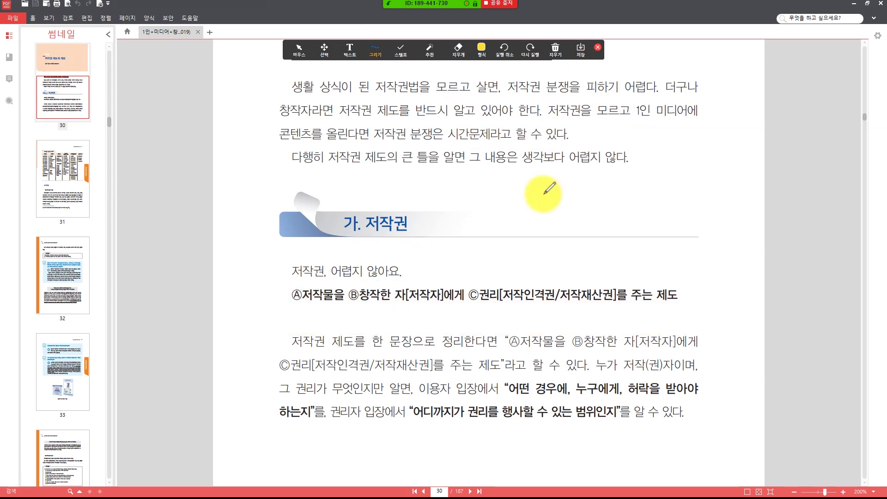
click(598, 47)
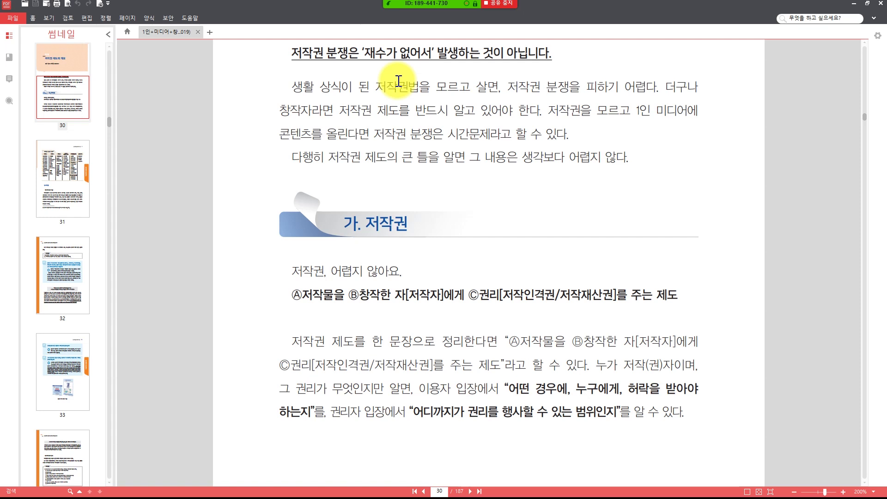
- Switch the share to the PowerPoint window 창업교육-프린트.pptx and present the ICT와 농업 slide as a full-screen slide show
mouse_move(396, 6)
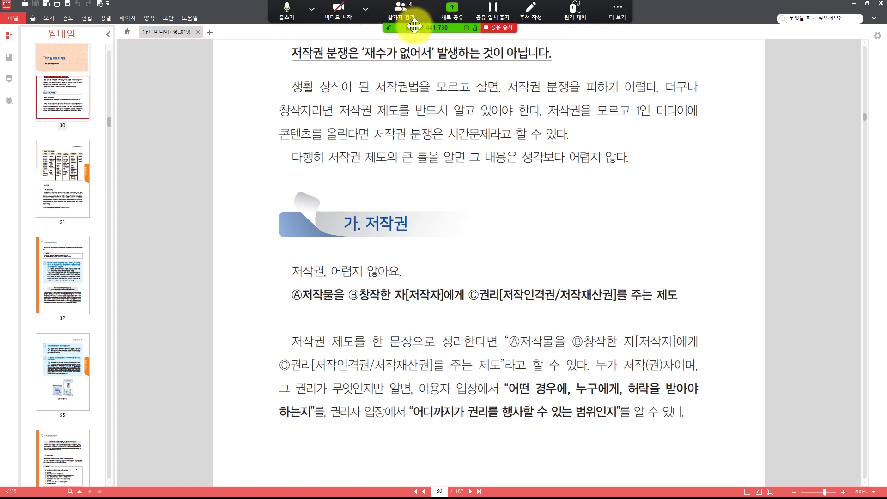
click(450, 12)
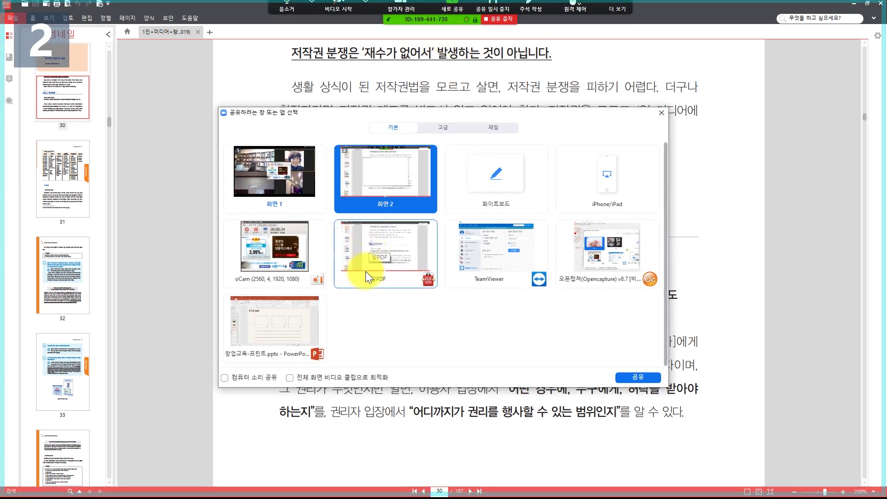
click(289, 328)
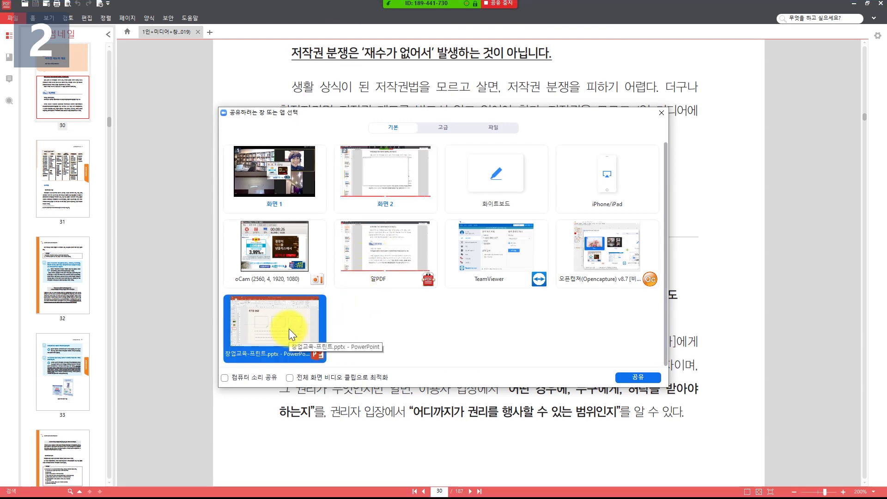
click(649, 378)
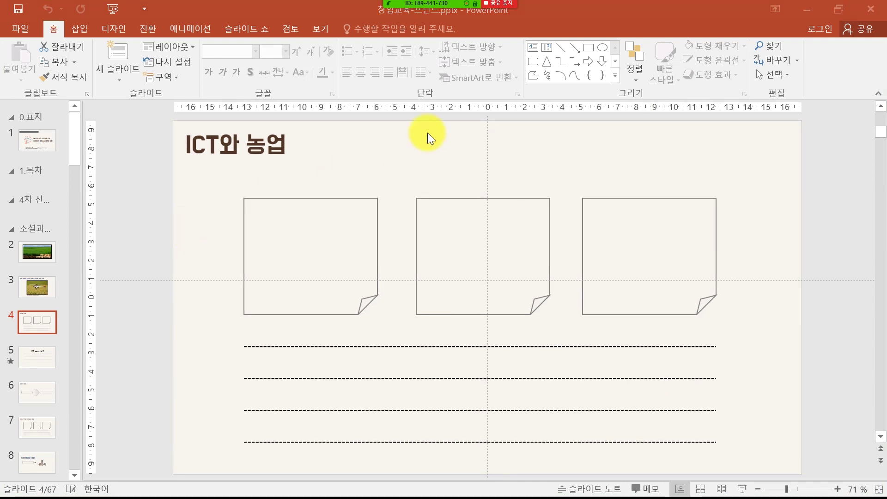
click(744, 490)
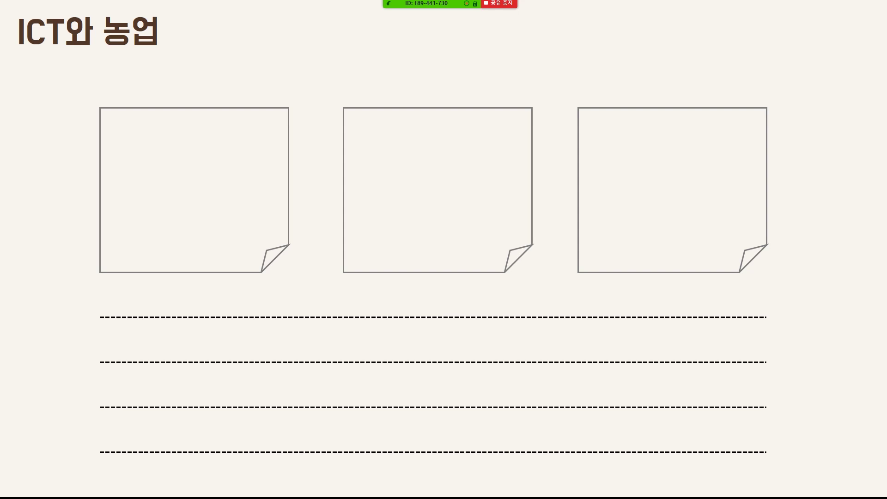
- Close the PDF viewer window to return to the desktop
click(445, 290)
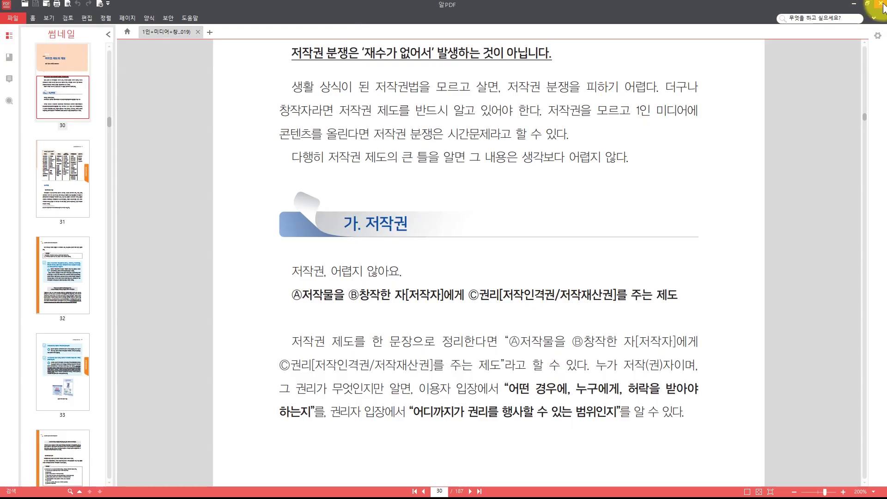
click(881, 5)
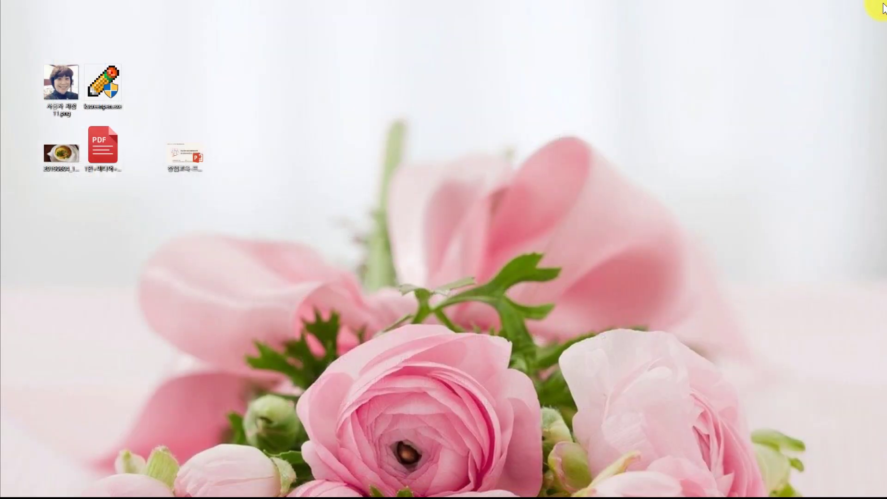
click(344, 188)
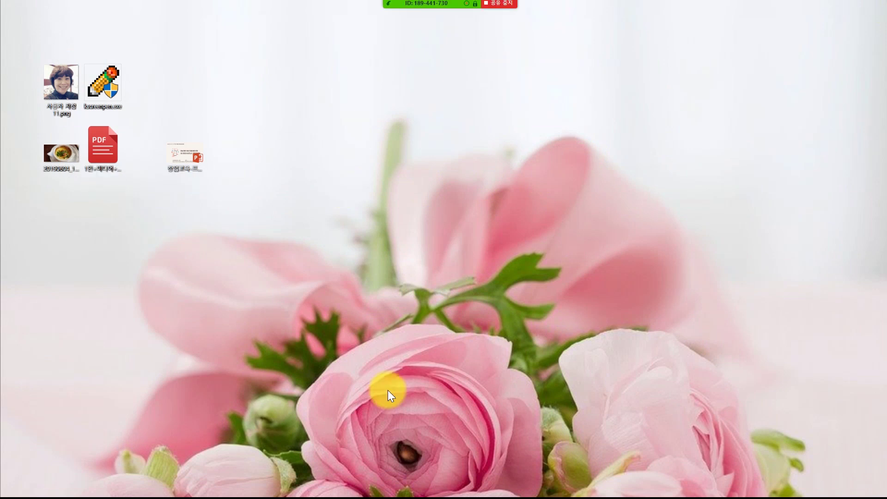
- Switch to YouTube in the browser, open your own channel and play the video 유튜브동영상 다운로드 / 4k 고화질 동영상다운로드 with its sound muted
key(alt+Tab)
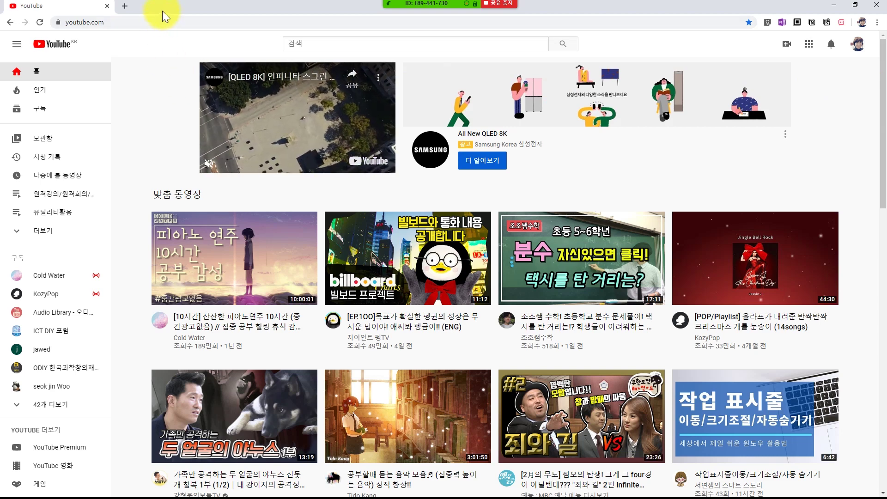
click(854, 48)
click(768, 116)
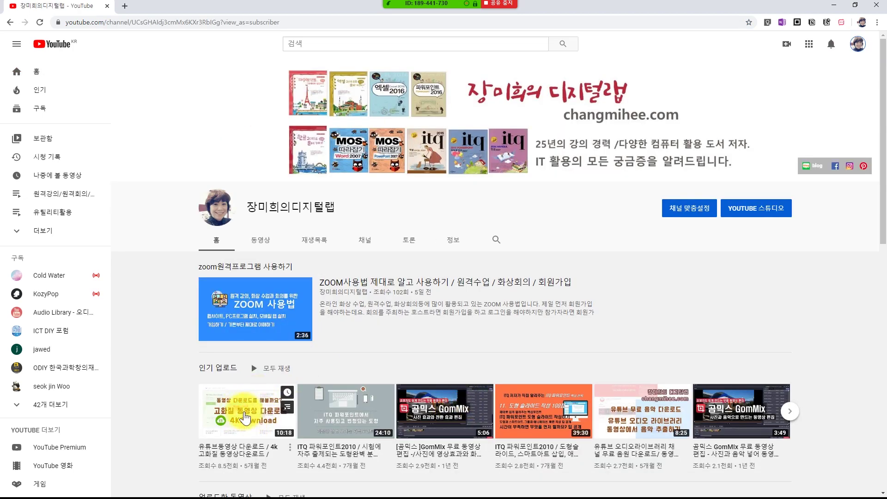
click(244, 416)
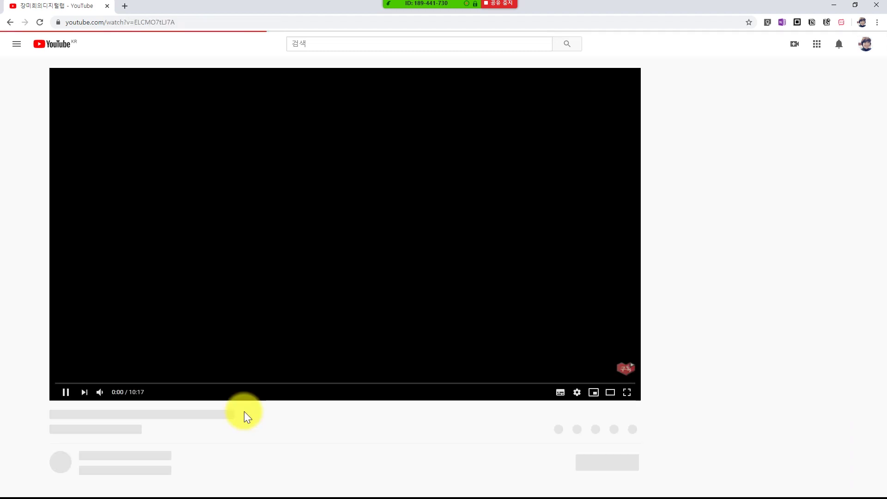
click(98, 393)
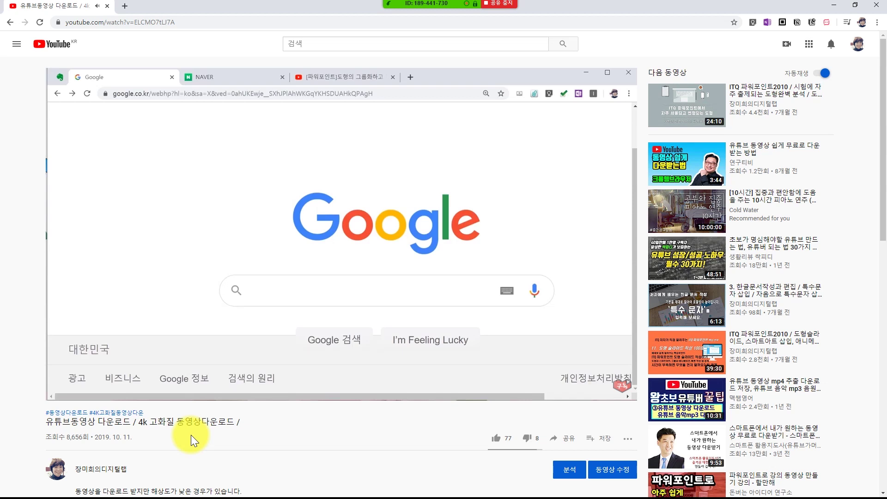
- Enable sharing of the computer's sound with the current screen share
mouse_move(435, 9)
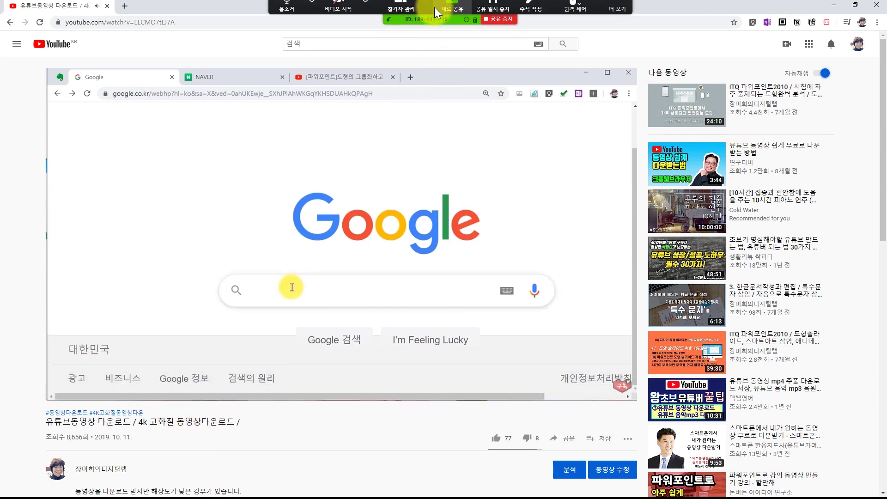
click(617, 14)
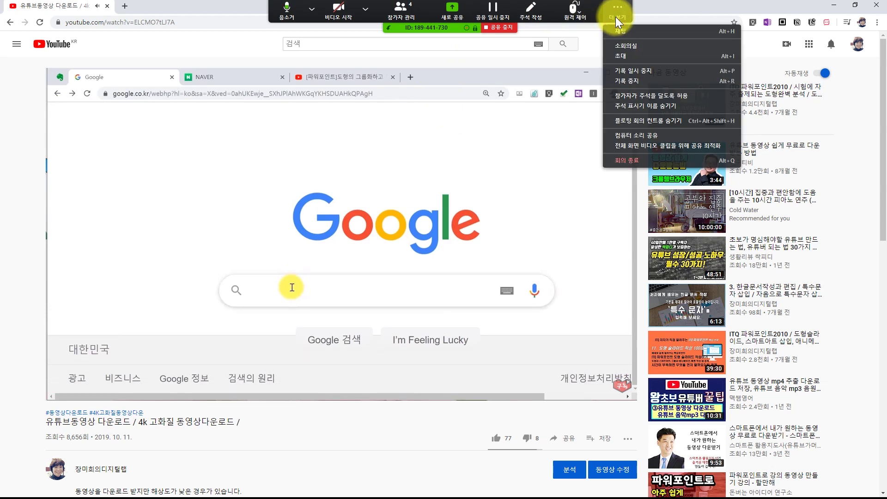
click(655, 139)
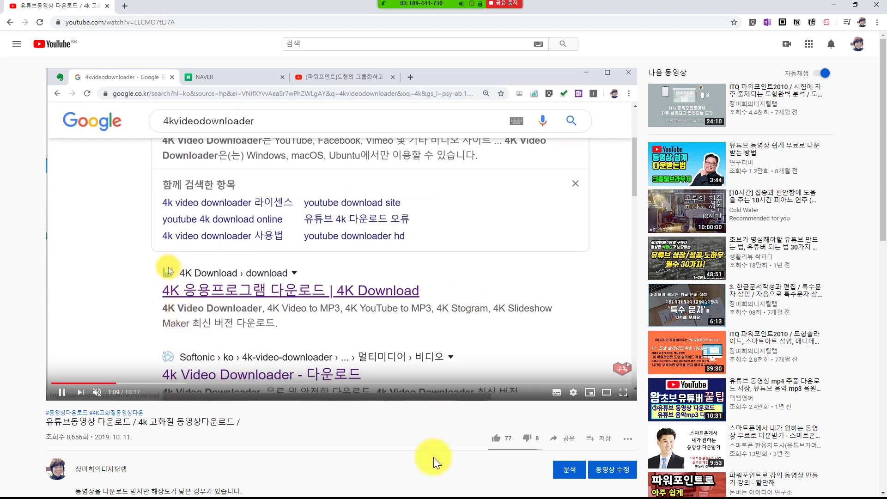
- Stop the screen share and pause the YouTube video
click(512, 5)
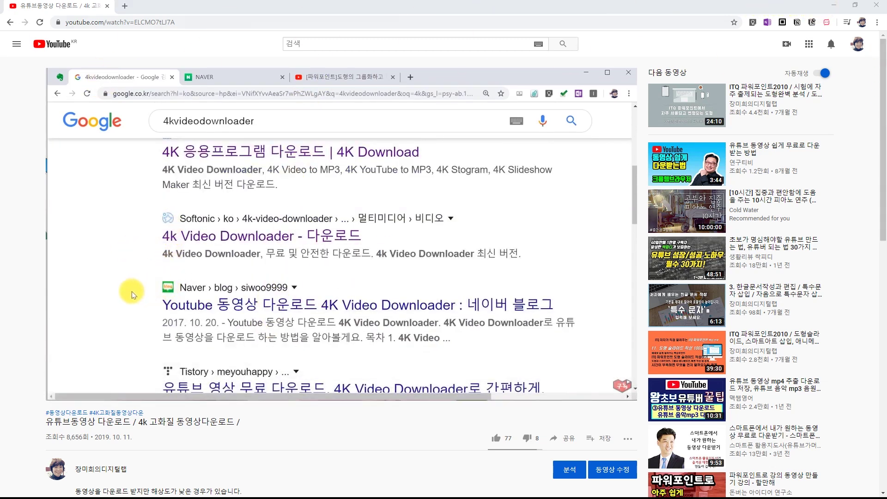
click(63, 393)
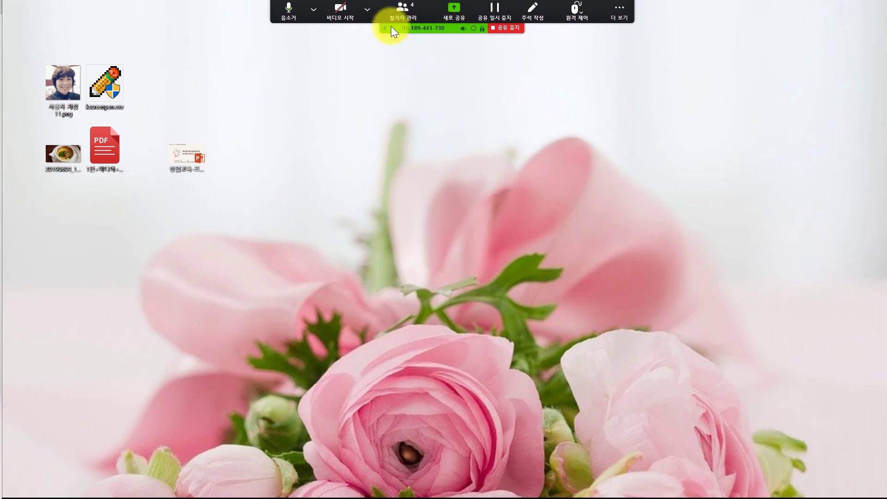
- Open the participants and group chat windows and arrange them at the desktop's right side, with the chat below the participants
click(403, 17)
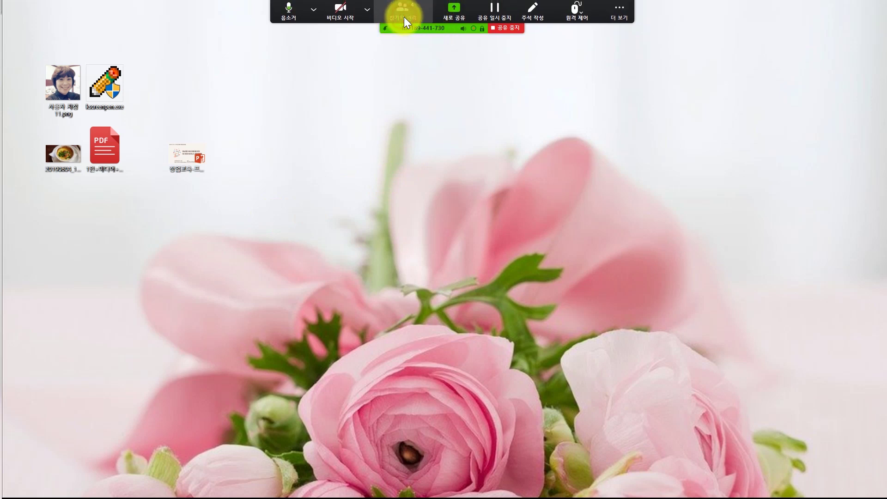
drag(435, 177, 758, 42)
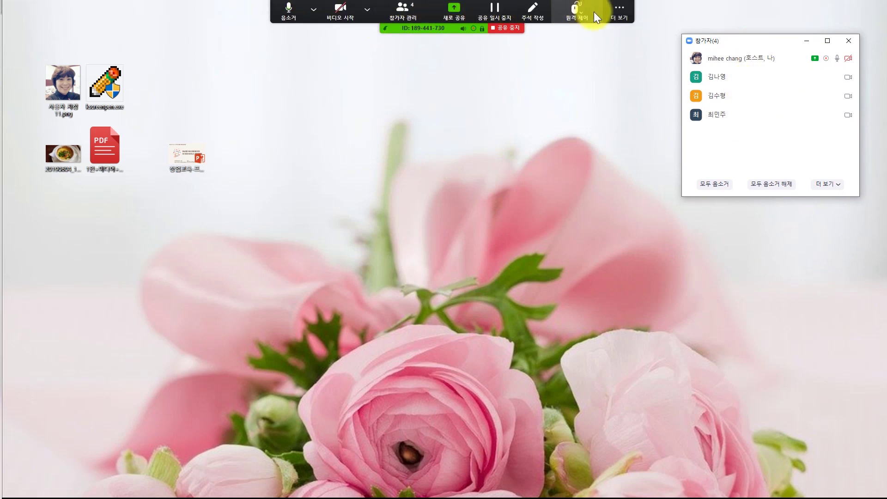
click(614, 14)
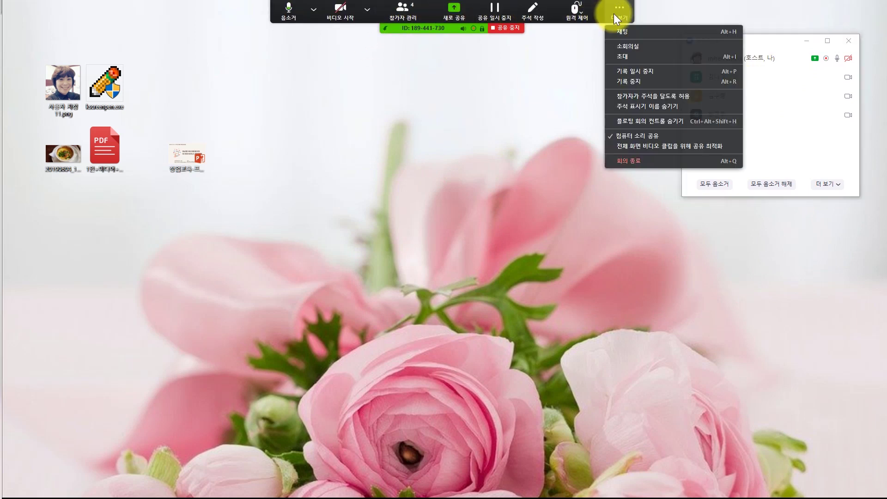
click(634, 31)
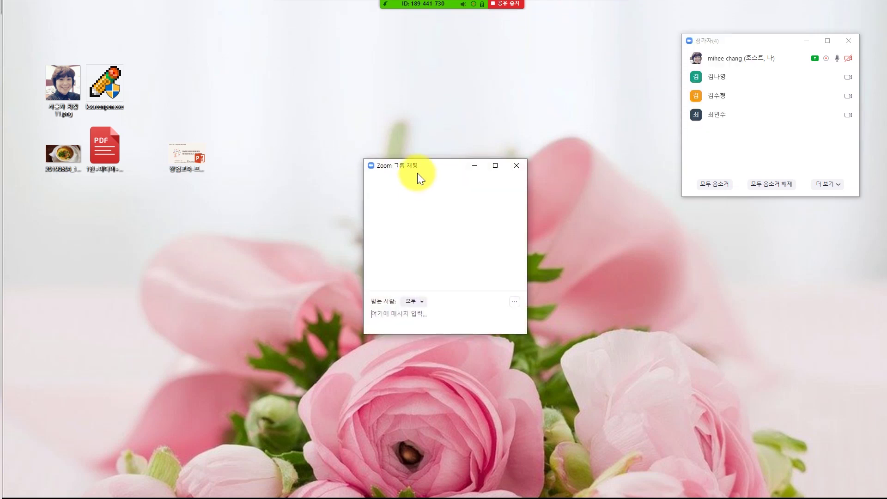
drag(417, 172, 746, 214)
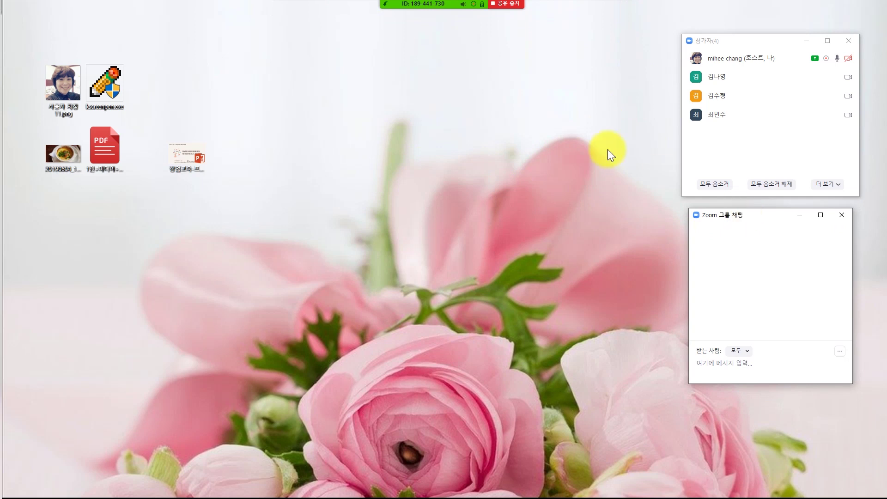
mouse_move(396, 6)
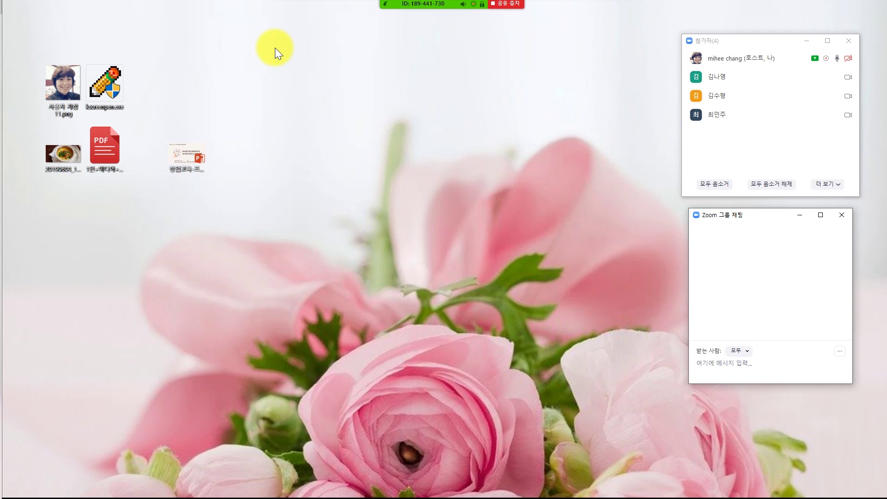
click(619, 14)
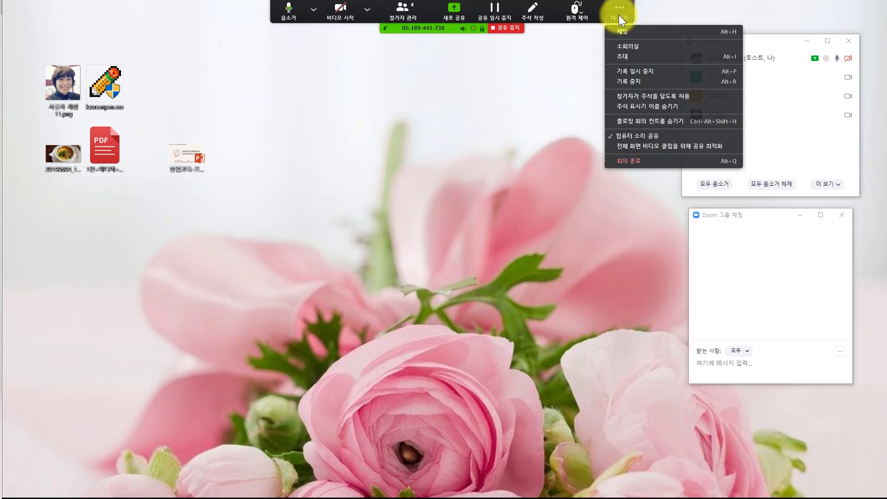
click(436, 117)
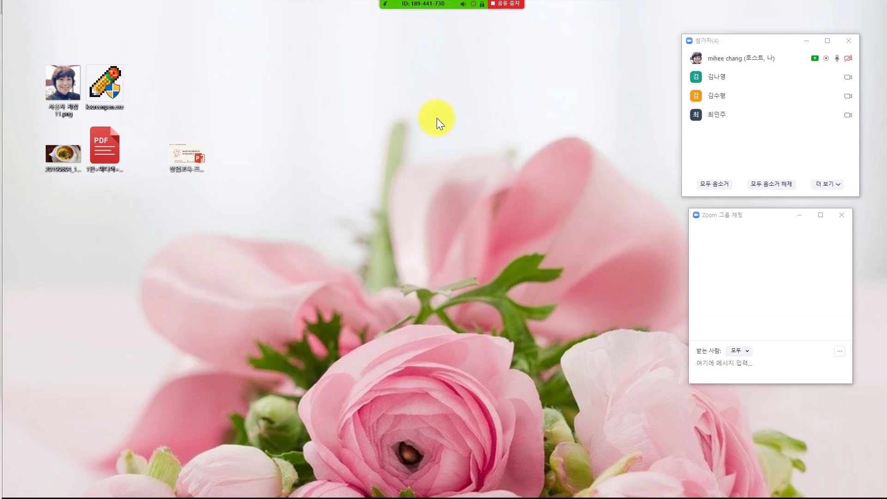